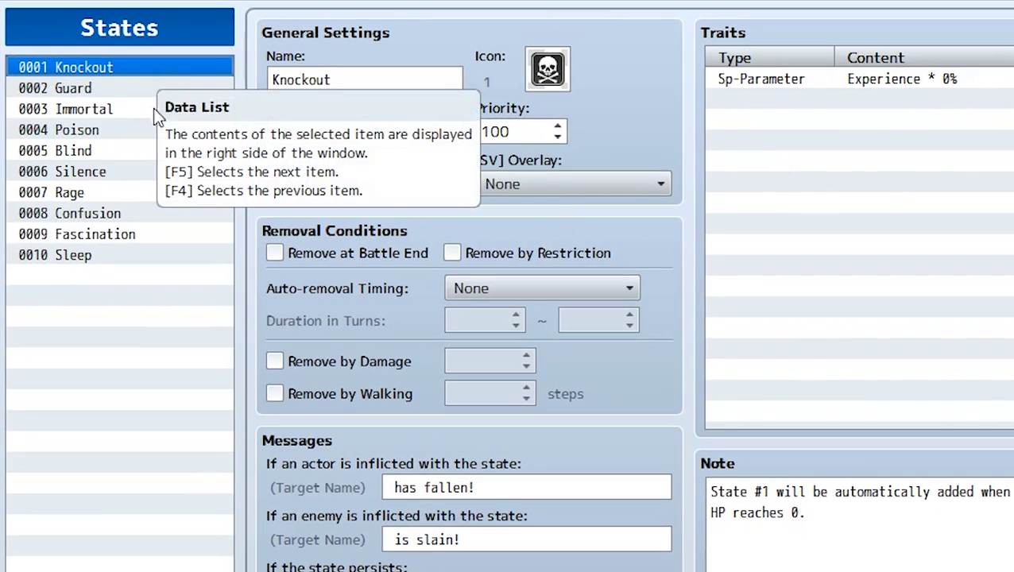
Review the Blind, Fascination, Rage and Silence states, ending on 0008 Confusion (Attack anyone, priority 75).
left_click(129, 151)
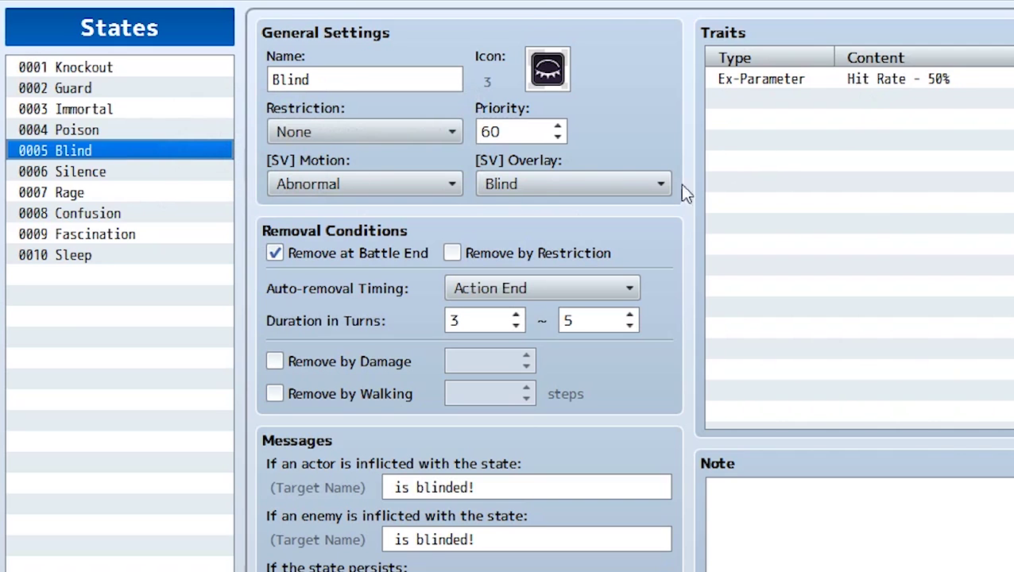
left_click(62, 230)
left_click(94, 215)
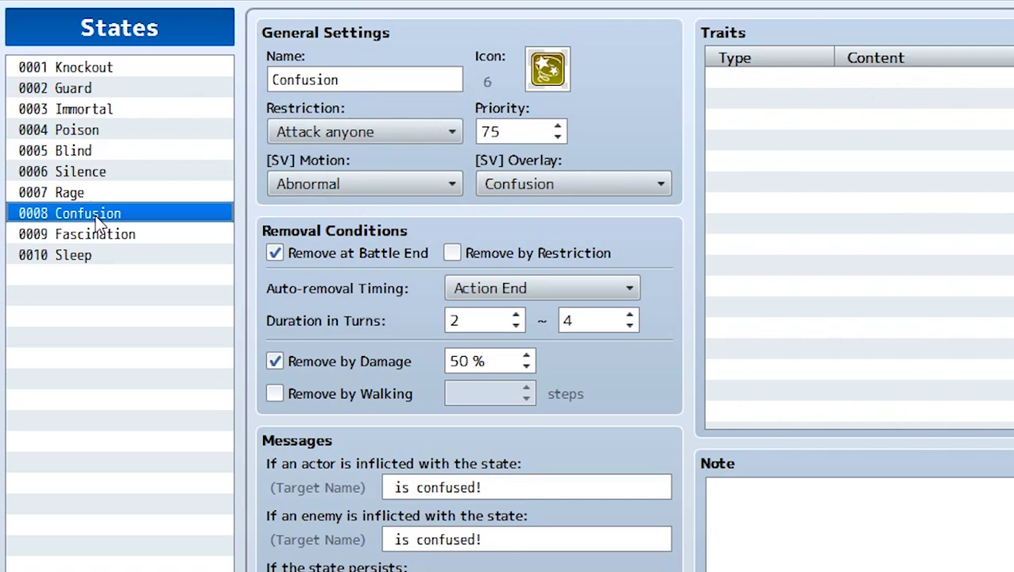
left_click(96, 193)
left_click(111, 175)
left_click(115, 218)
left_click(99, 174)
left_click(113, 216)
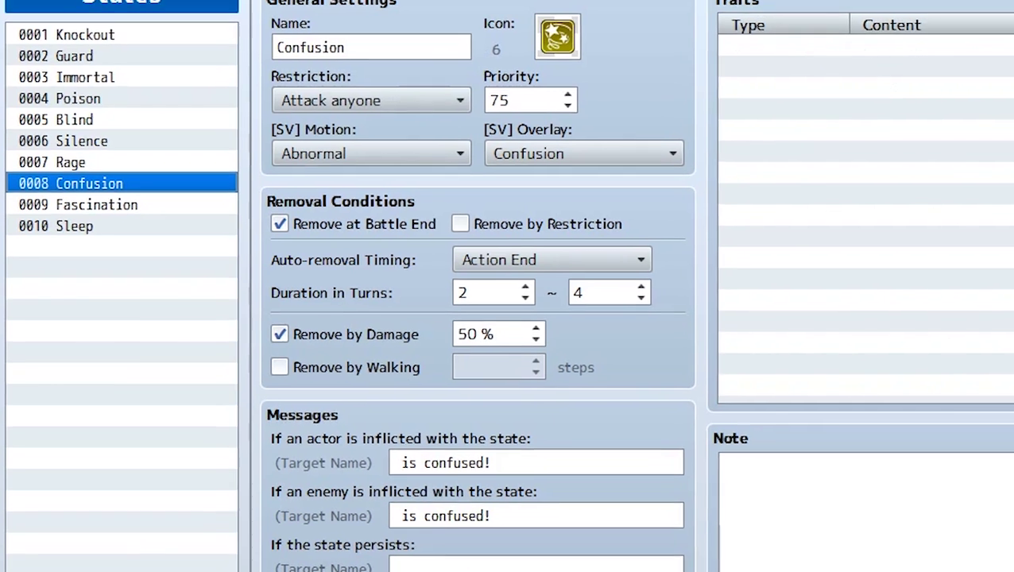
Raise the States list maximum to 11.
left_click(111, 571)
type("11")
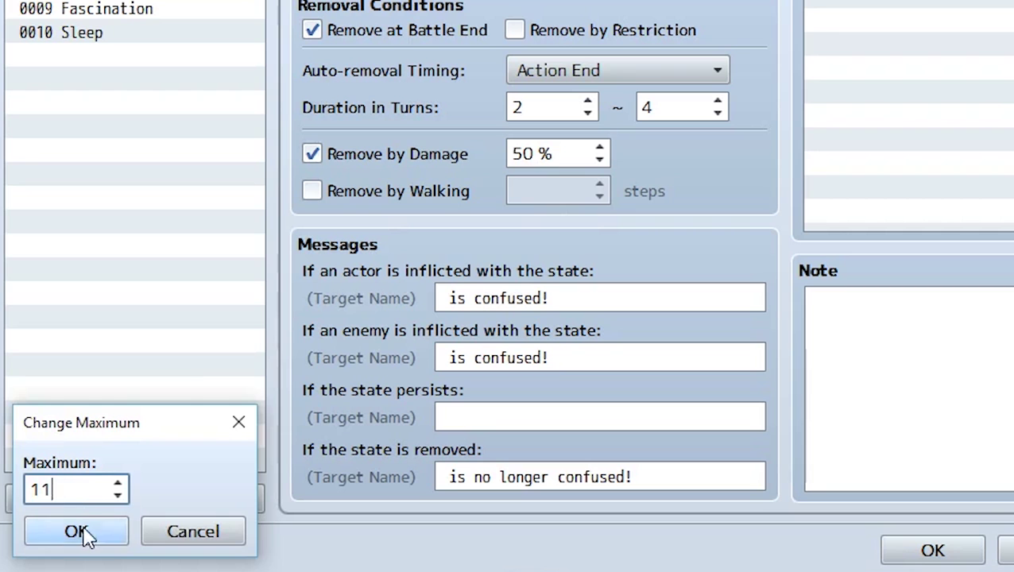
left_click(80, 532)
Name the new state 0011 'My State'.
left_click(159, 56)
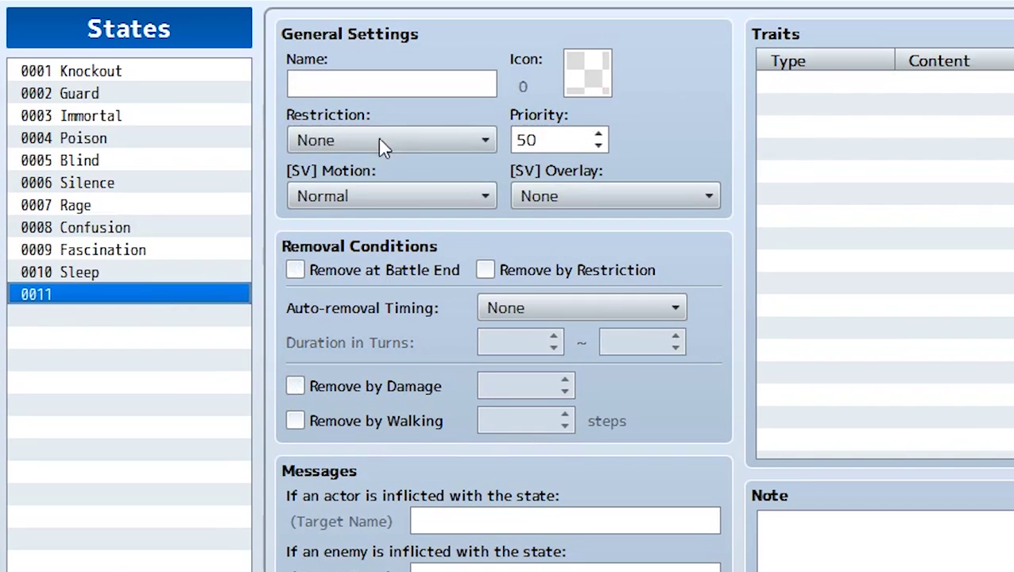
left_click(369, 88)
type("<y")
key("BackSpace")
key("BackSpace")
type("M")
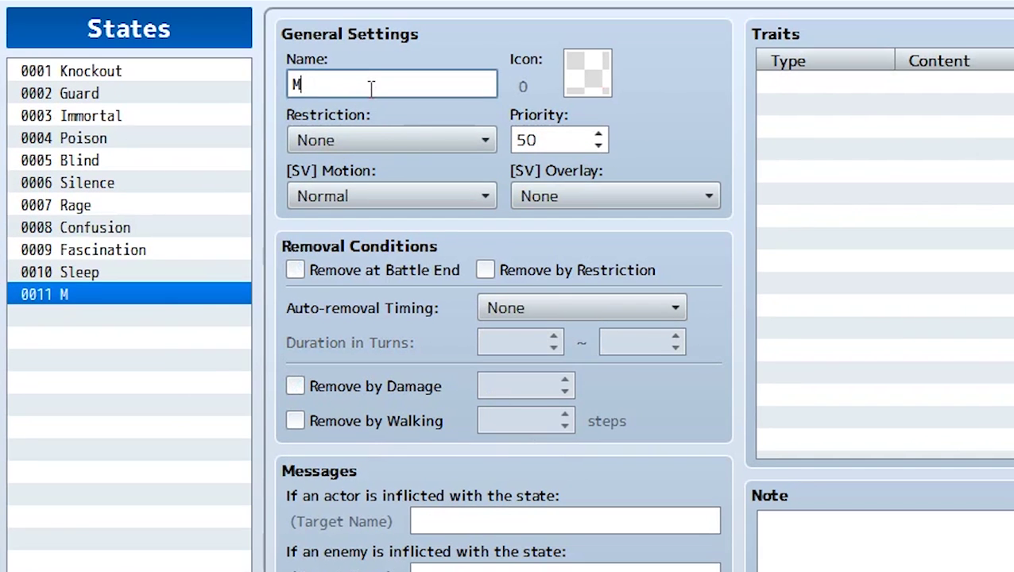
type("y State")
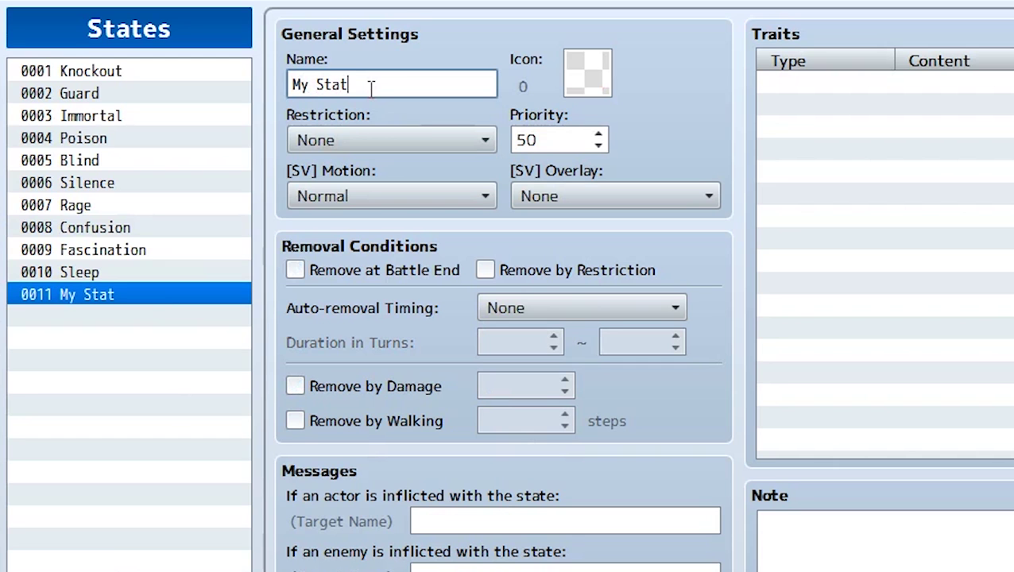
Assign the teal icon 178 to My State from the icon picker.
left_click(588, 78)
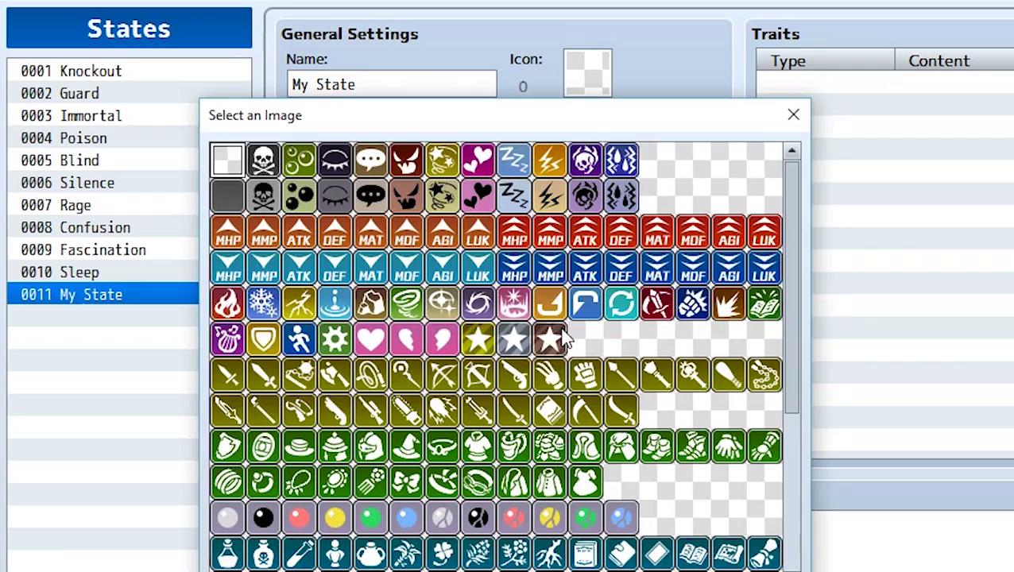
scroll(566, 340, "down", 5)
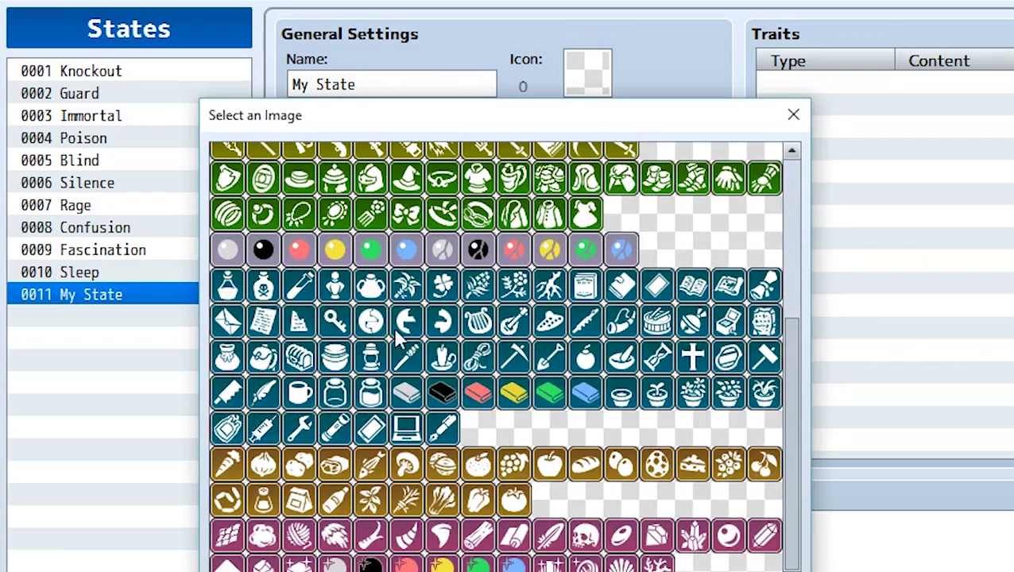
double_click(301, 288)
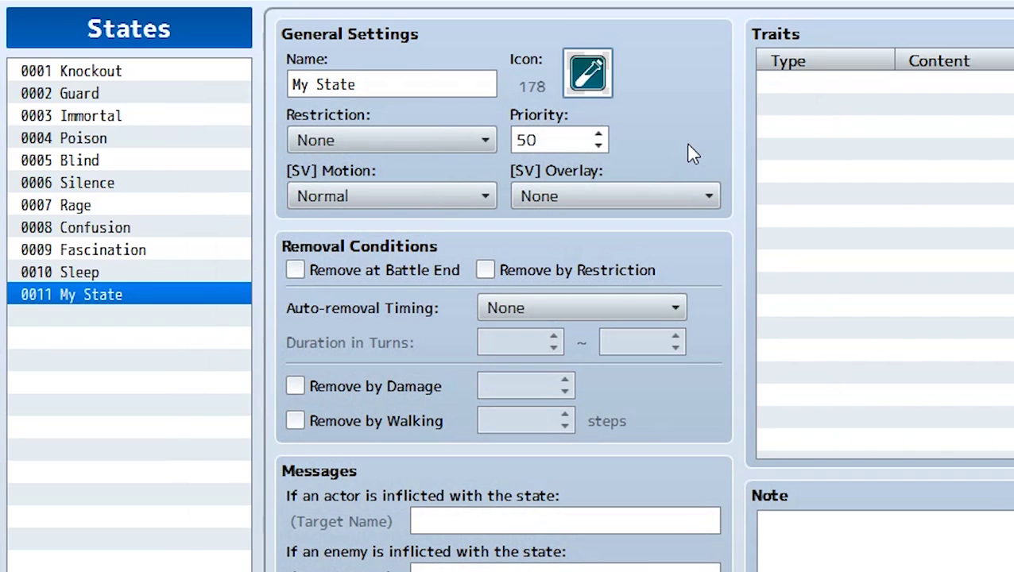
left_click(405, 141)
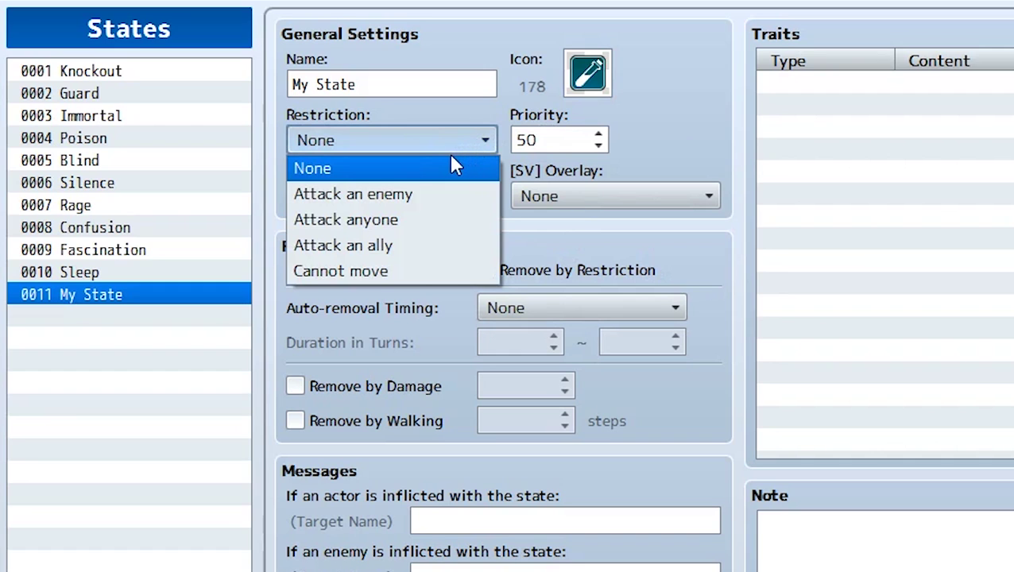
Try My State's restriction as None, Attack an enemy, Attack anyone and Attack an ally.
left_click(373, 170)
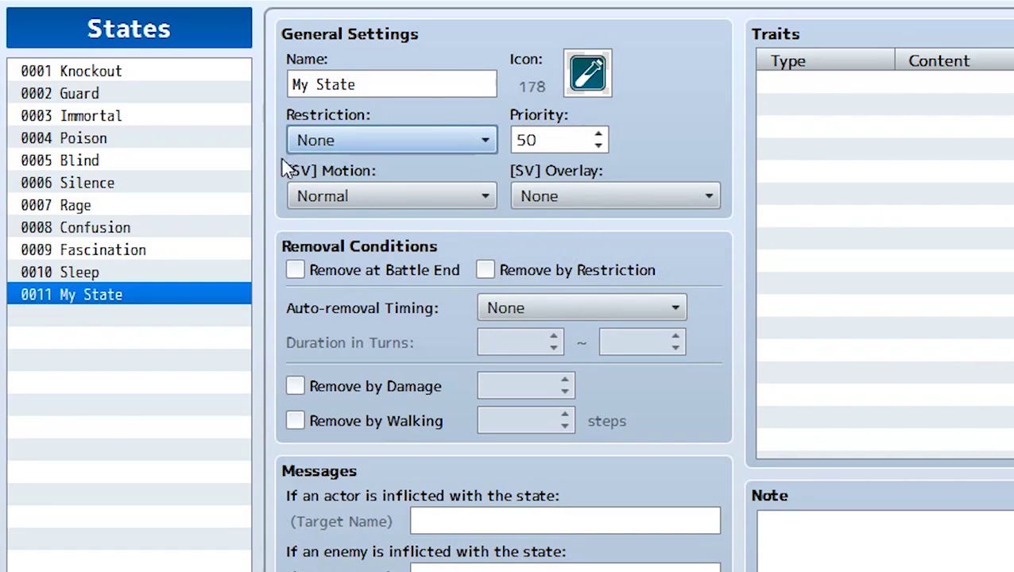
left_click(429, 138)
left_click(417, 163)
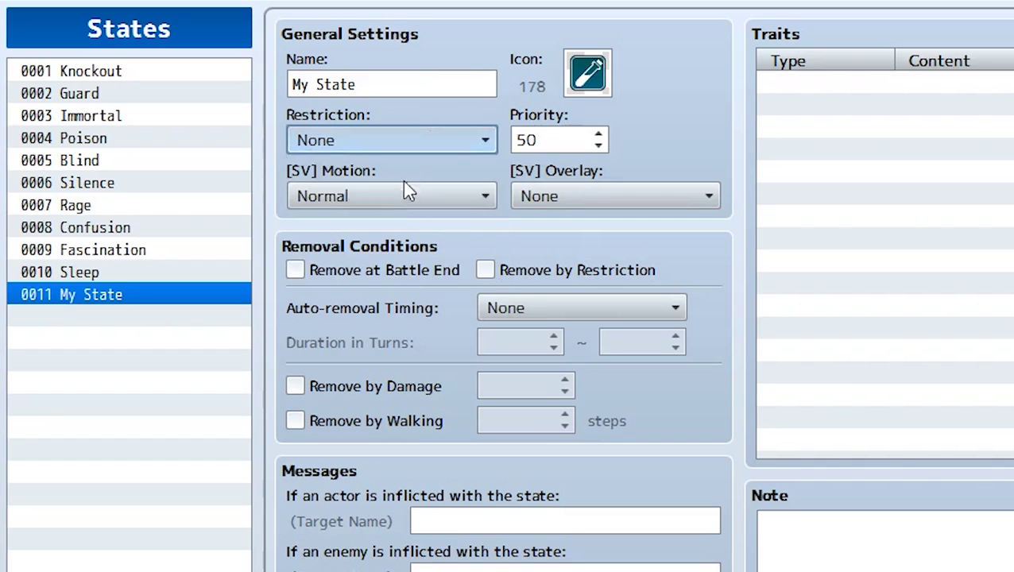
left_click(393, 140)
left_click(352, 192)
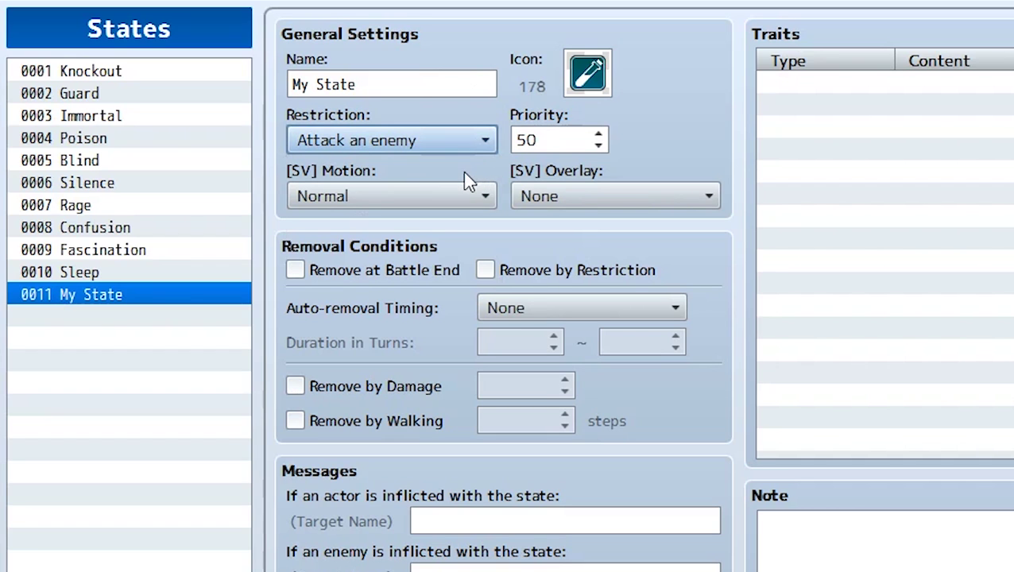
left_click(408, 144)
left_click(405, 220)
left_click(418, 140)
left_click(381, 246)
Test Cannot move and Attack an enemy, then settle on the Attack an ally restriction.
left_click(400, 140)
left_click(407, 270)
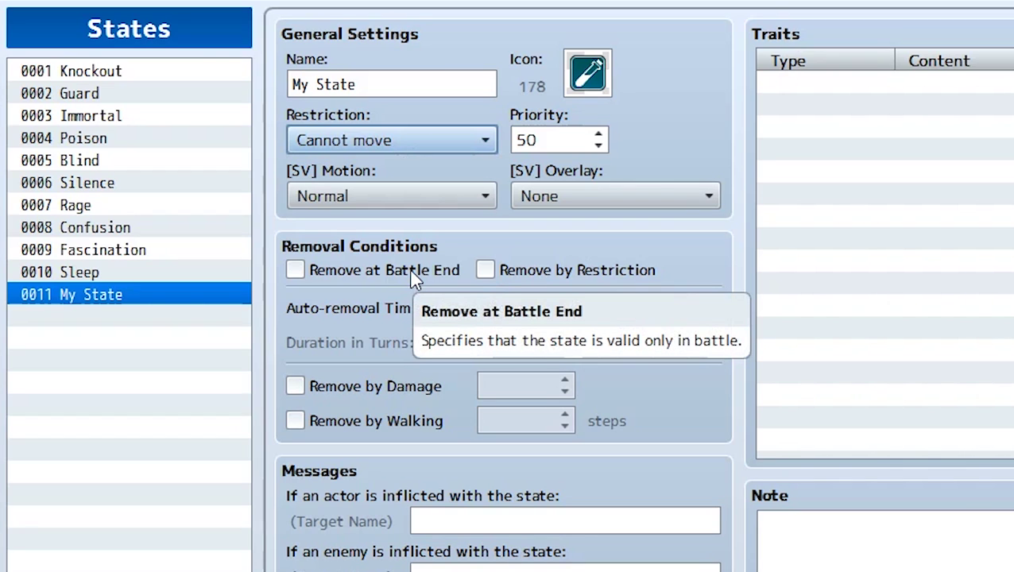
left_click(407, 150)
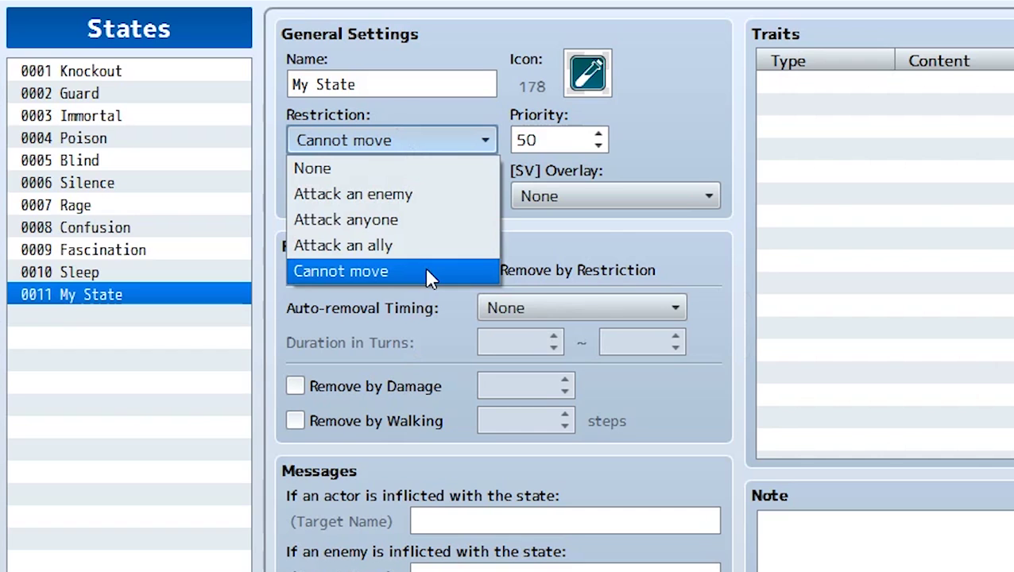
left_click(427, 195)
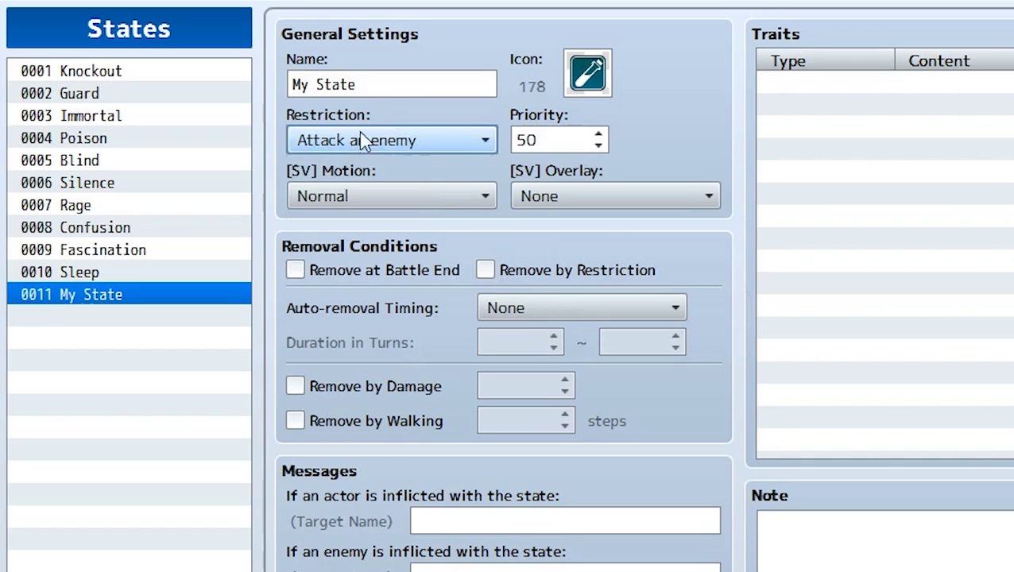
left_click(334, 151)
left_click(387, 246)
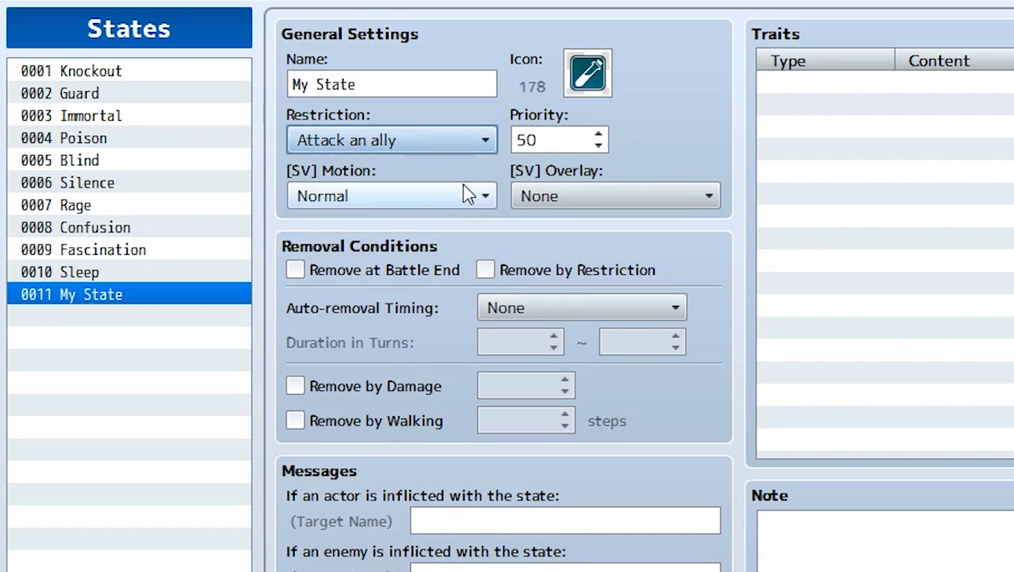
Replace My State's priority 50 with 100.
double_click(557, 147)
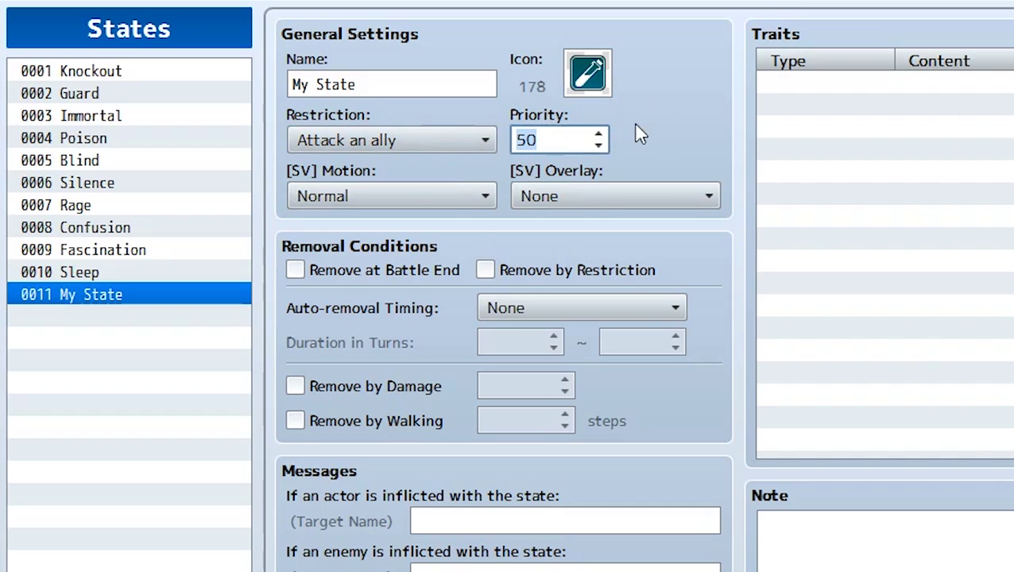
key("BackSpace")
key("BackSpace")
type("100")
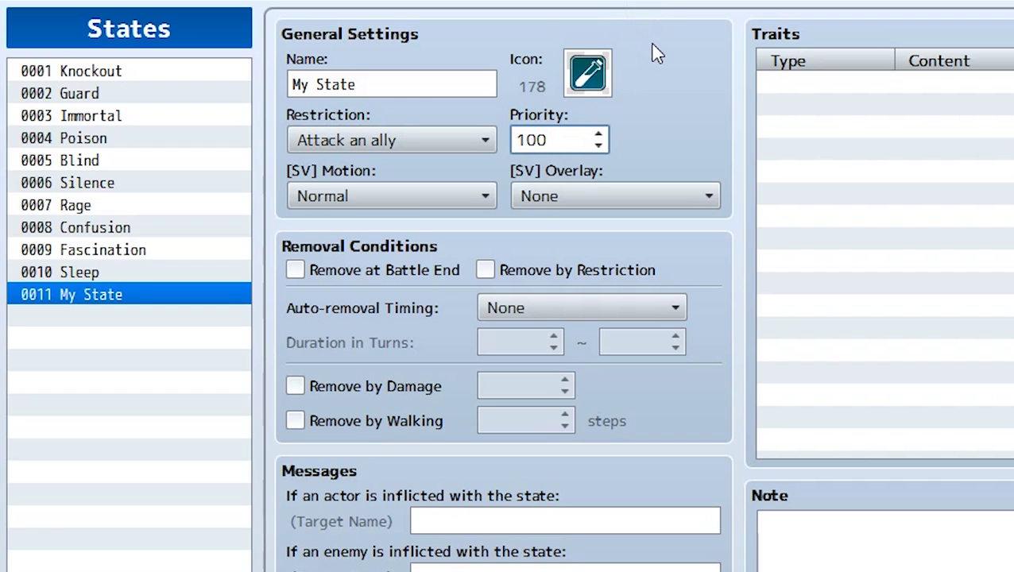
double_click(549, 139)
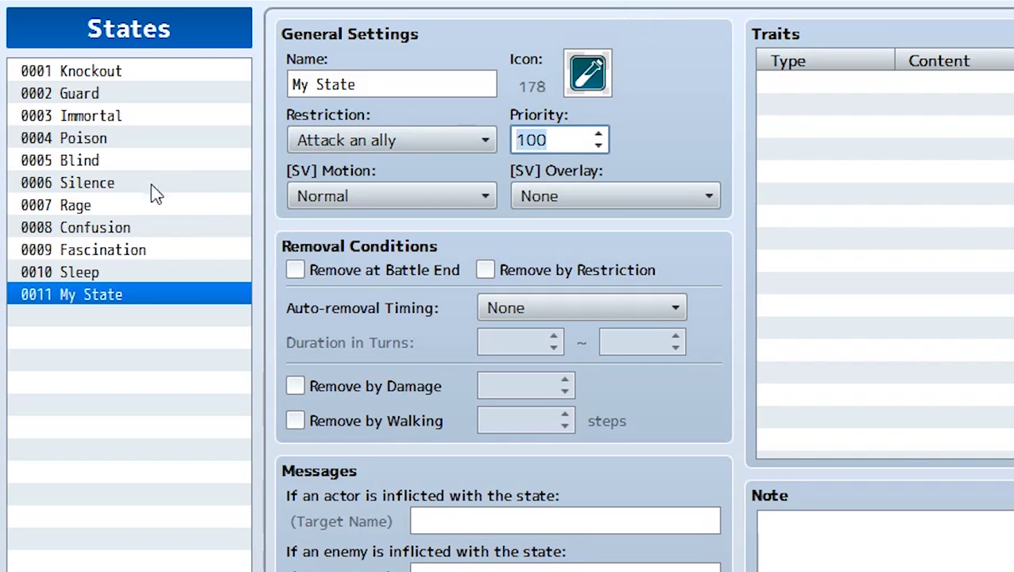
Compare the Blind (60), Rage, Confusion and Sleep priorities, entering 90 for Sleep.
left_click(136, 160)
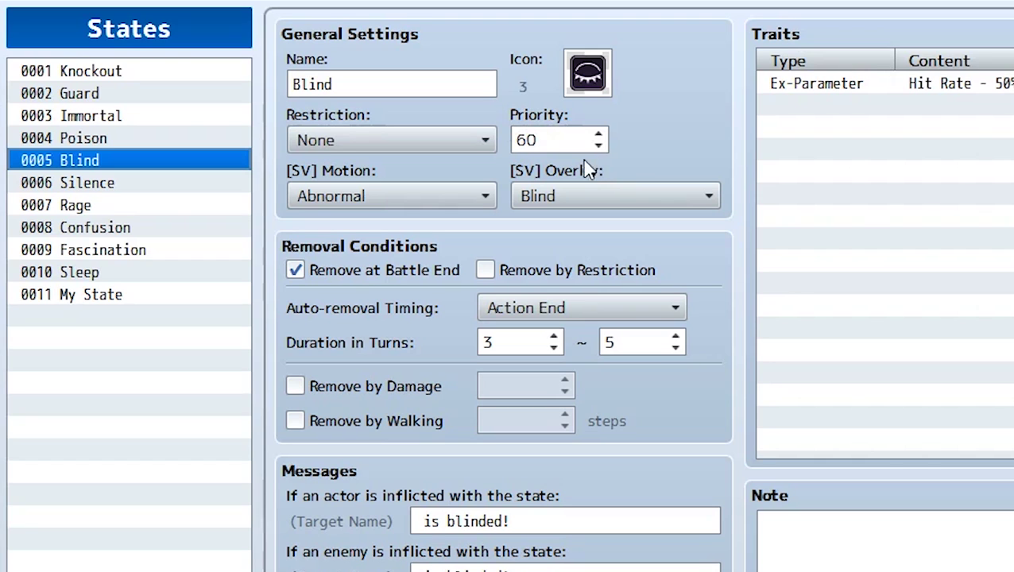
double_click(526, 140)
left_click(167, 210)
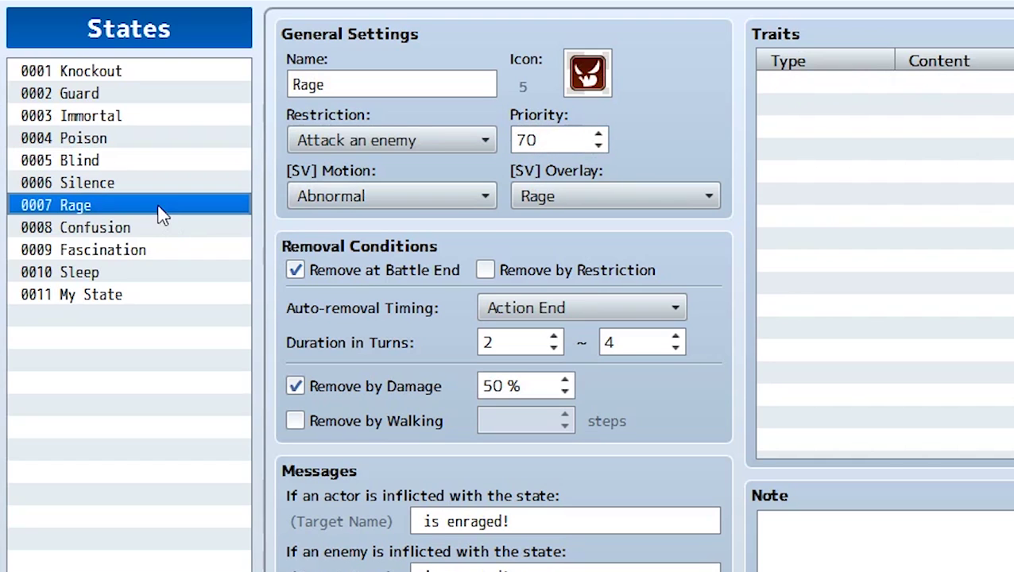
left_click(72, 229)
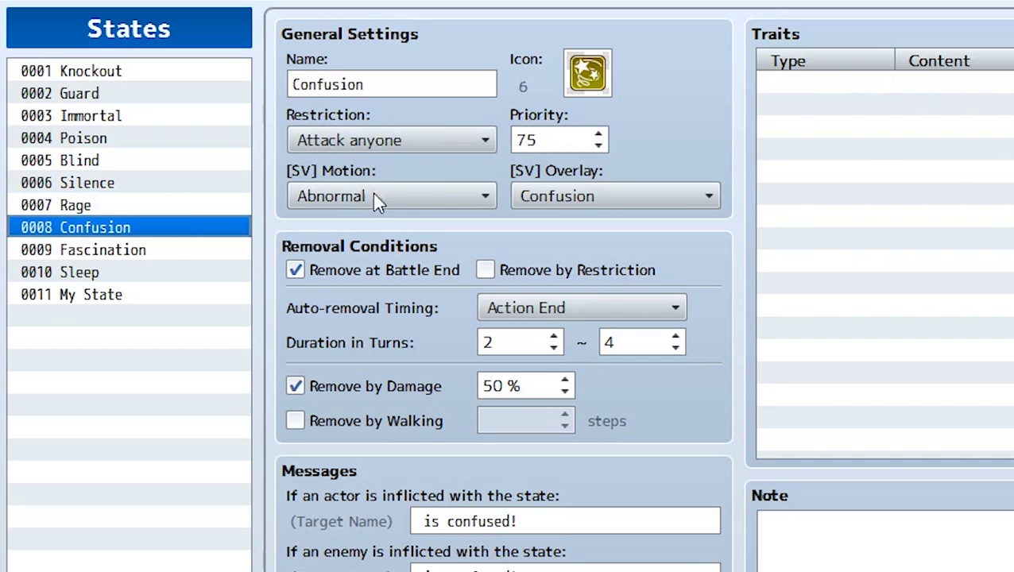
left_click(152, 271)
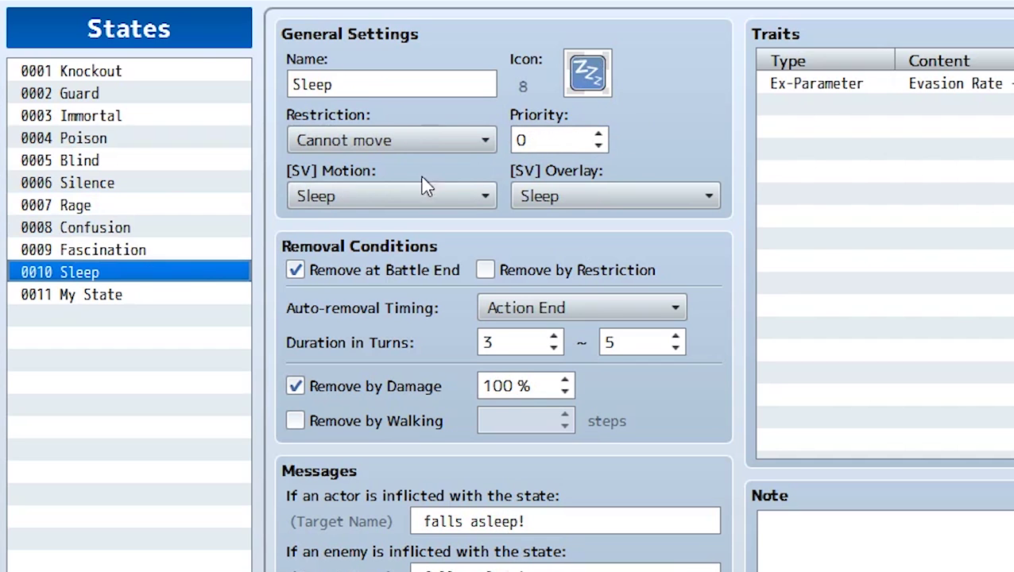
left_click(525, 140)
type("90")
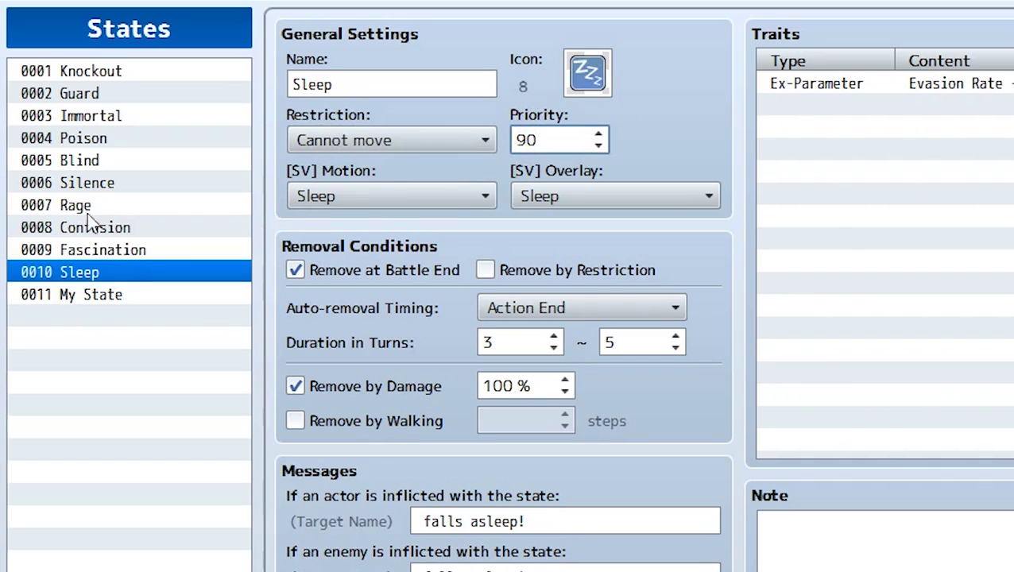
Set My State's priority to 20.
left_click(60, 295)
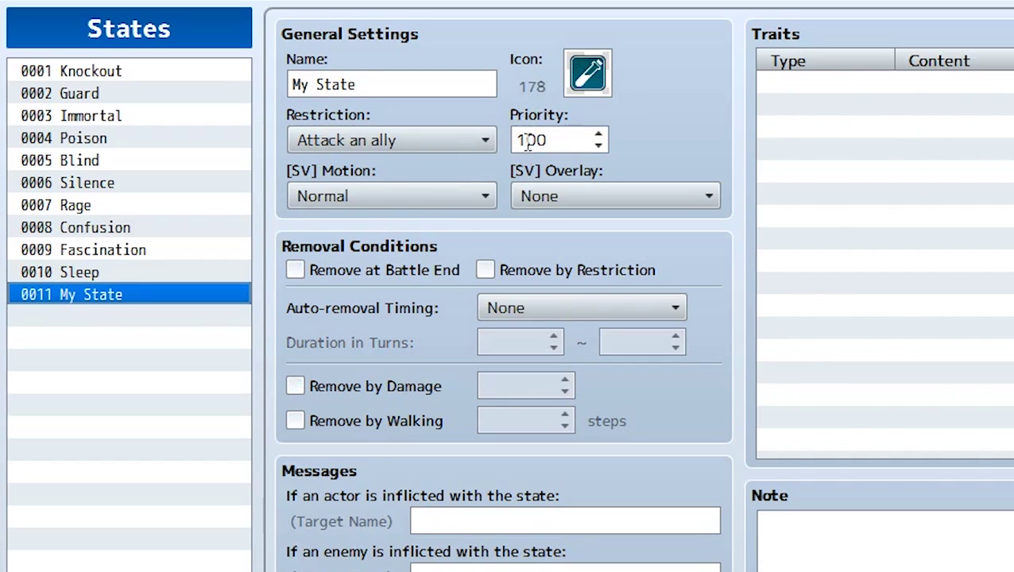
left_click(556, 142)
type("20")
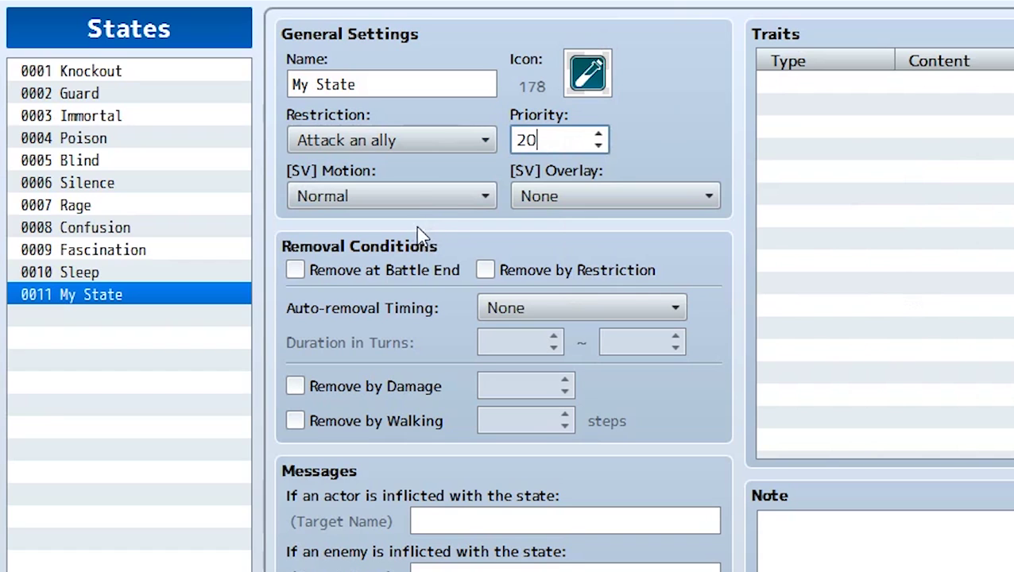
Try Normal, Abnormal and Sleep side-view motions for My State, settling on Dead.
left_click(389, 200)
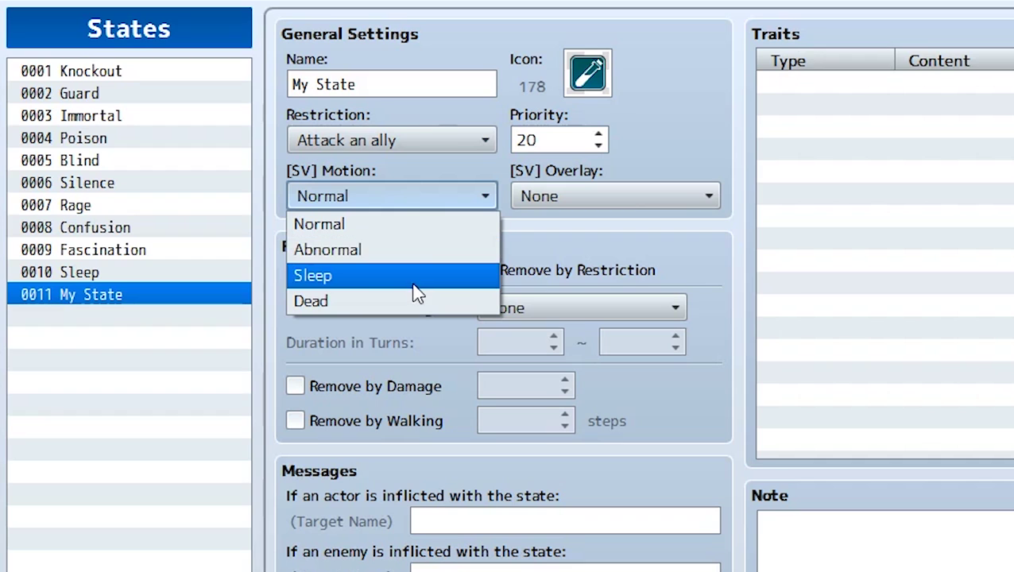
left_click(405, 231)
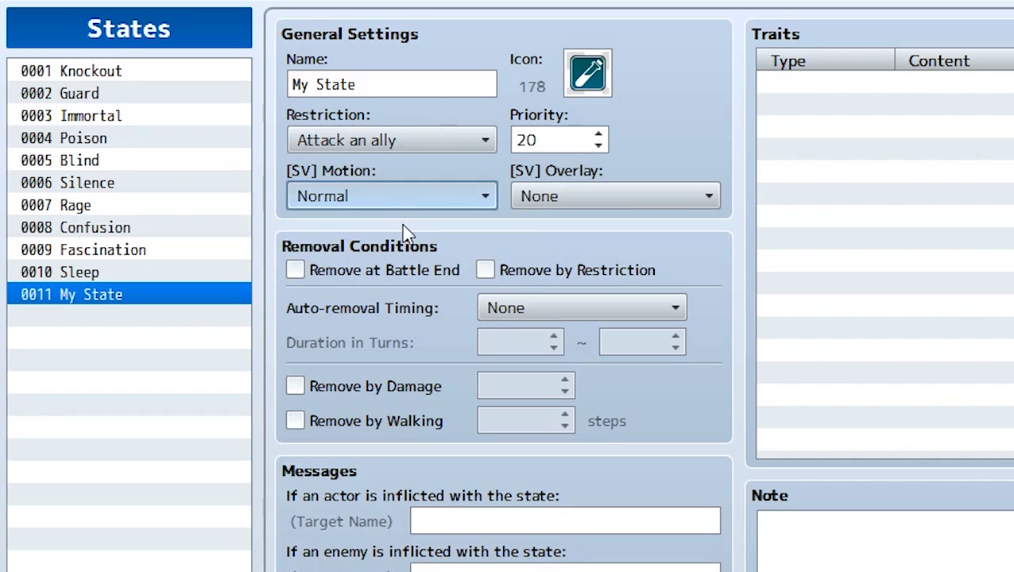
left_click(396, 201)
key("Escape")
key("Down")
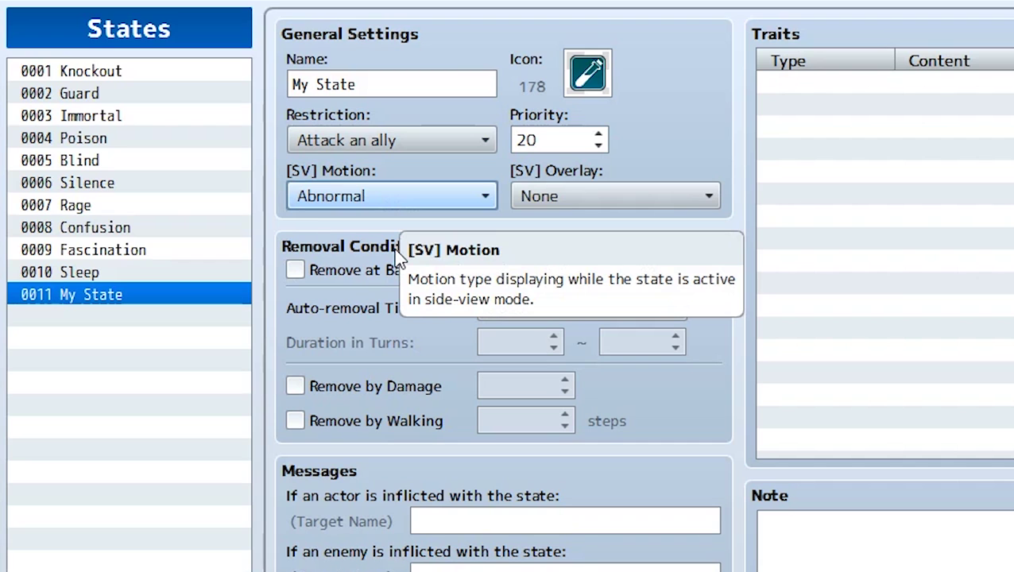
left_click(399, 182)
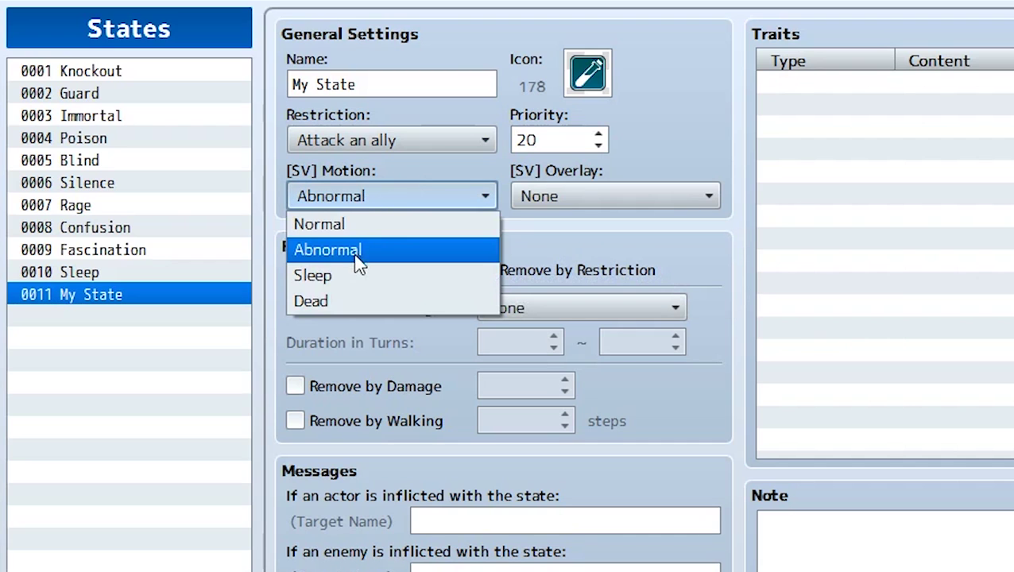
left_click(352, 282)
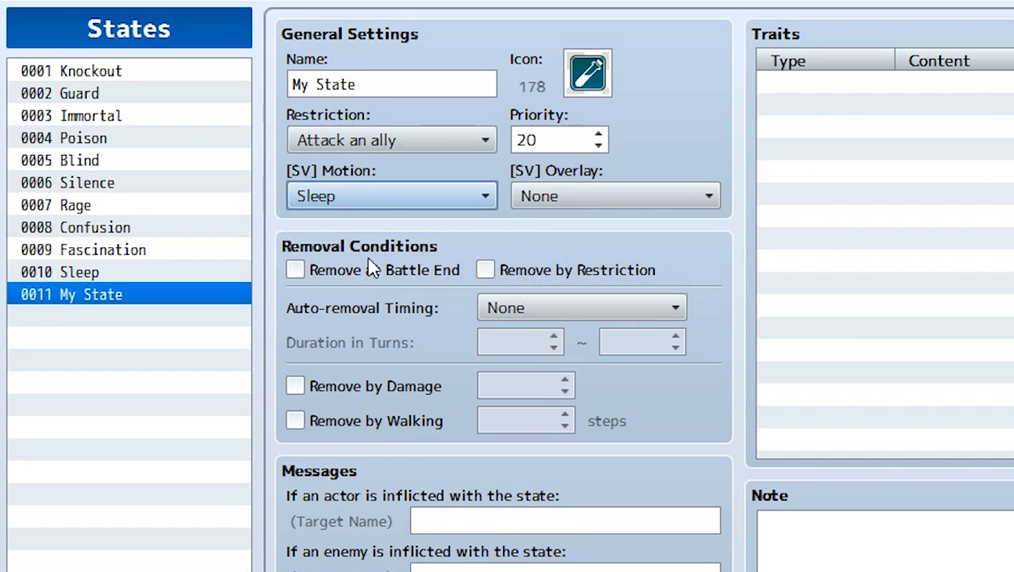
left_click(402, 196)
left_click(378, 304)
Choose Silence as My State's [SV] Overlay.
left_click(581, 199)
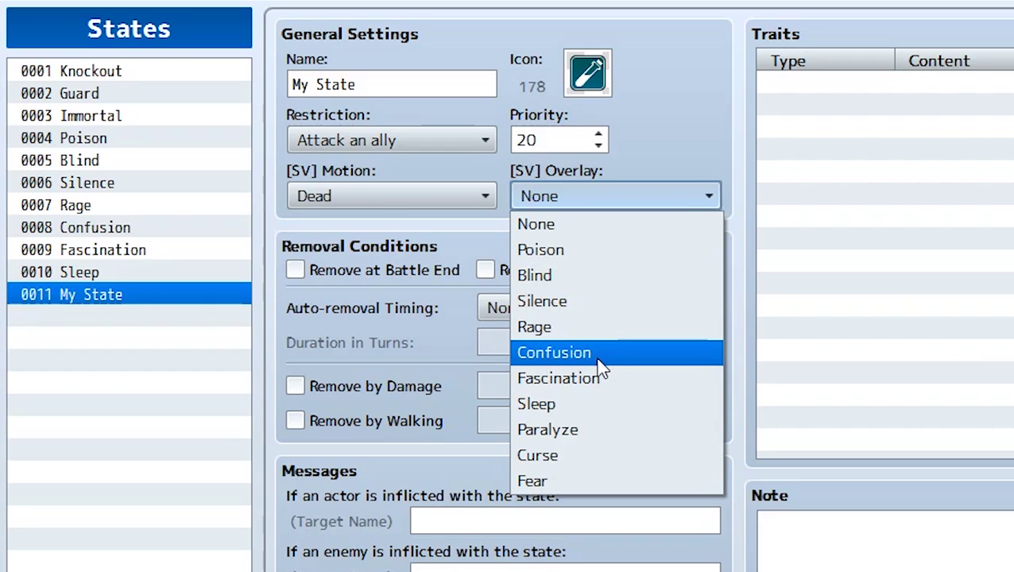
left_click(583, 295)
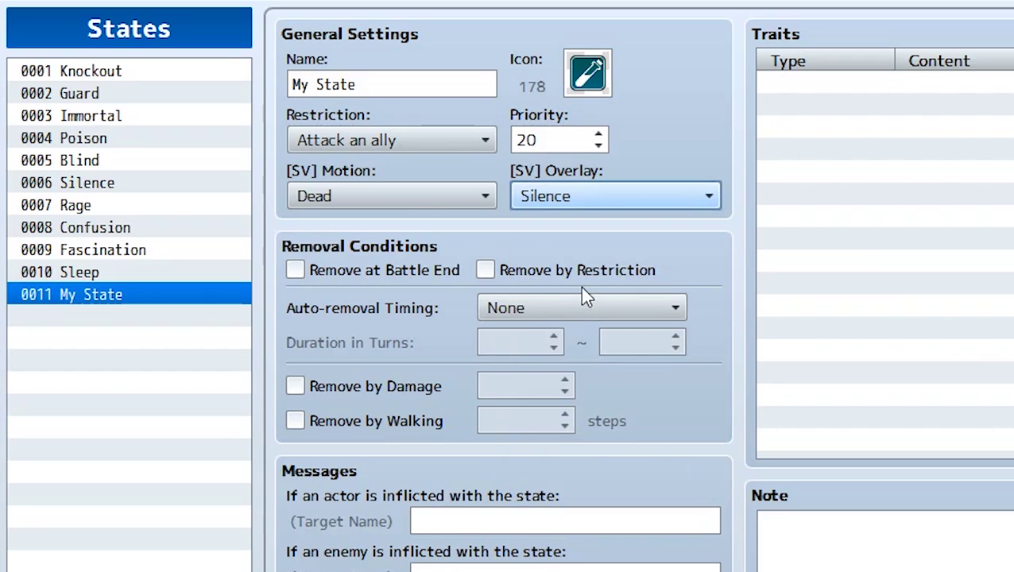